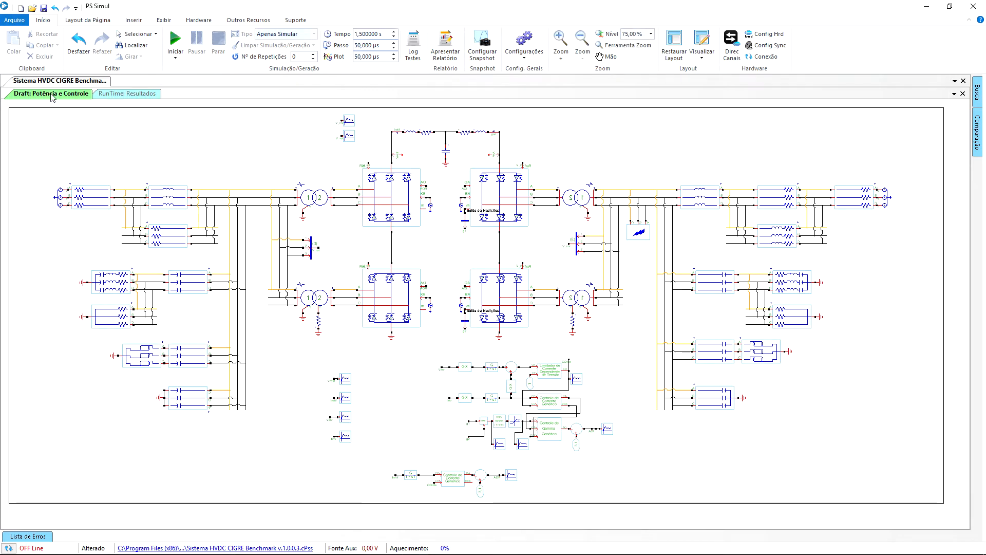
Show the RunTime results page of the HVDC CIGRE Benchmark project and run its simulation
click(124, 95)
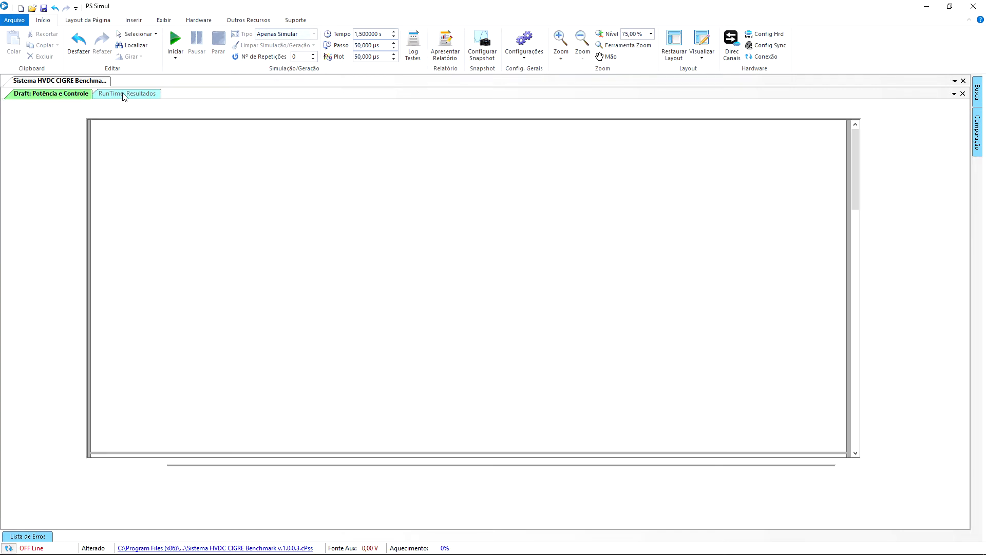
click(173, 38)
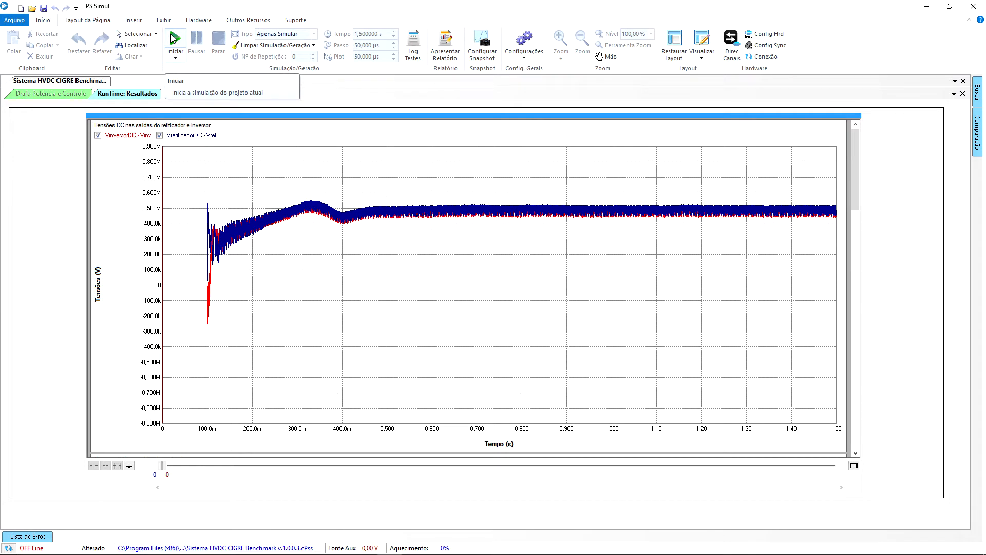
Clear the results of the current HVDC simulation, Teste 1
click(272, 45)
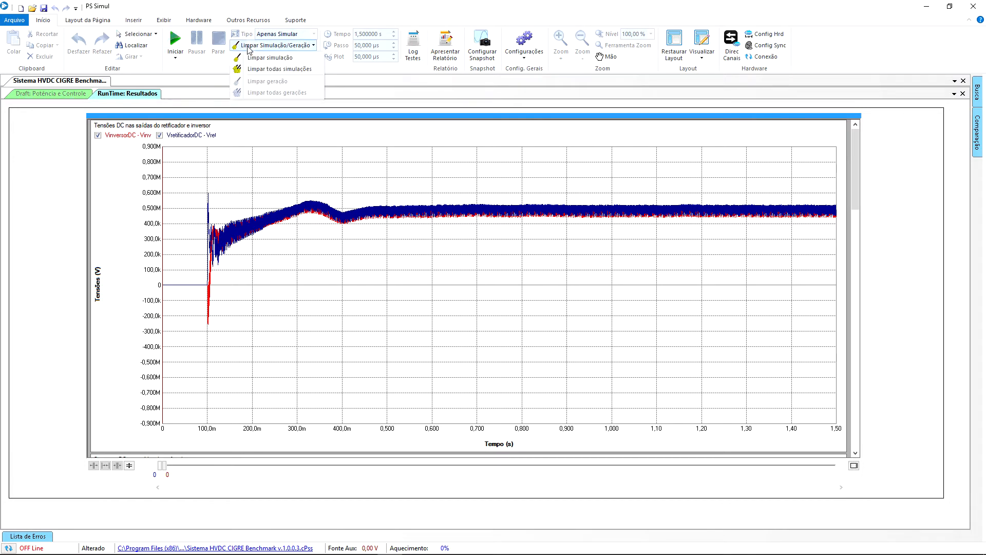
click(258, 58)
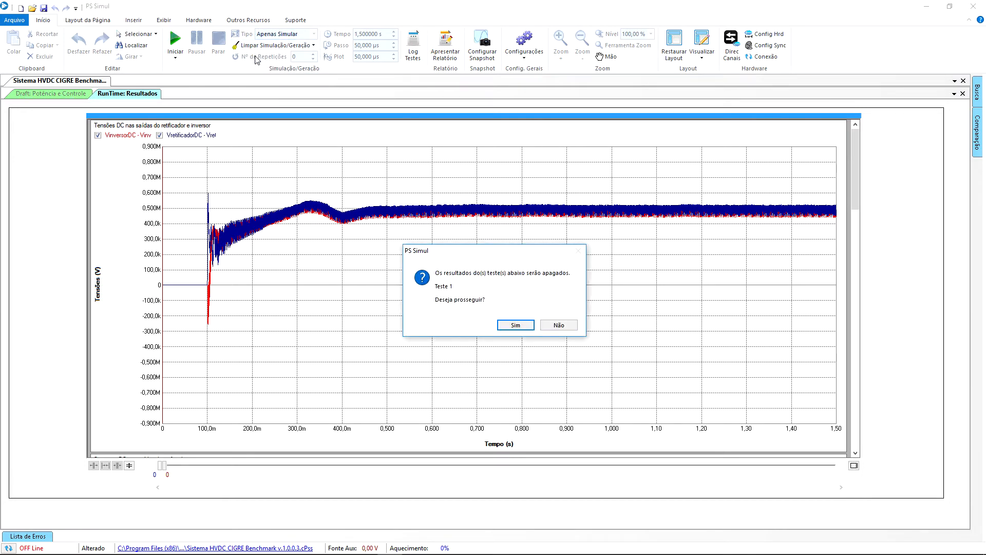
key(Return)
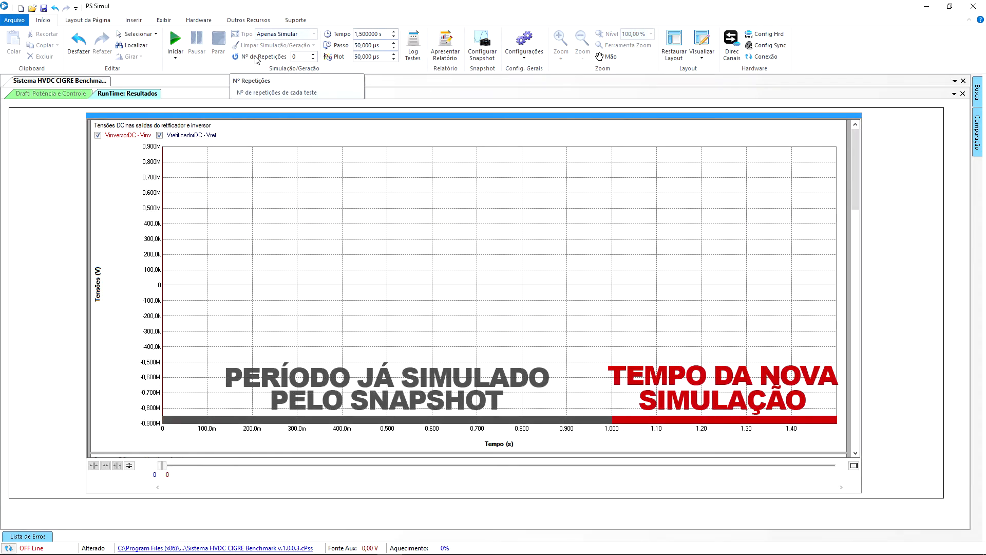
Set the simulation time to 0,5 s and run the HVDC simulation
click(369, 35)
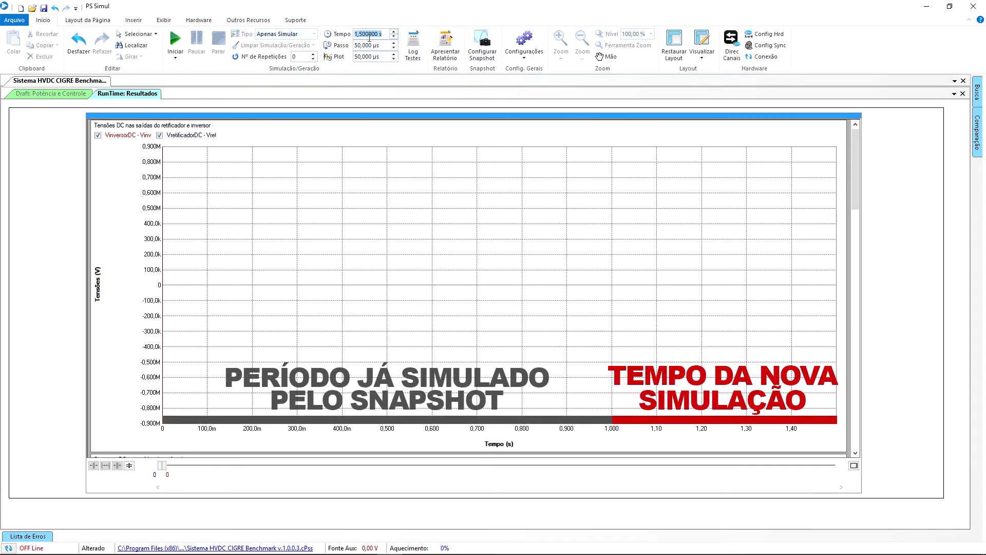
text(0,5)
key(Return)
click(175, 39)
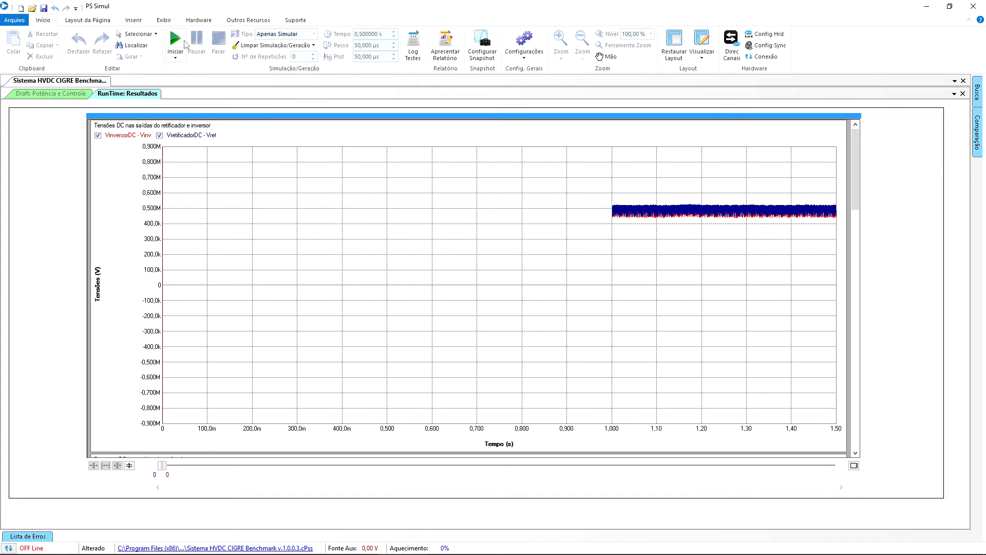
Clear the current results and rerun the HVDC simulation with the same duration
click(257, 45)
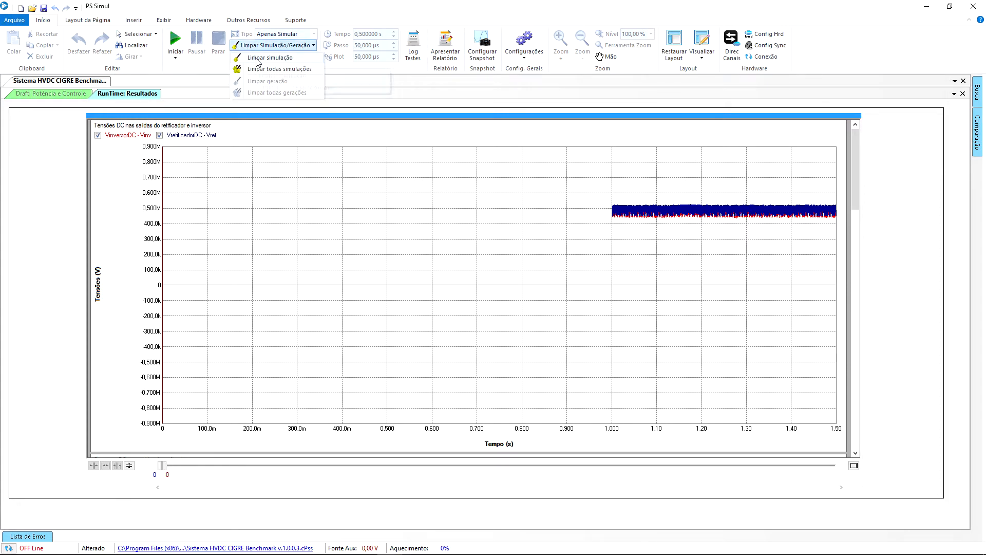
click(258, 61)
key(Return)
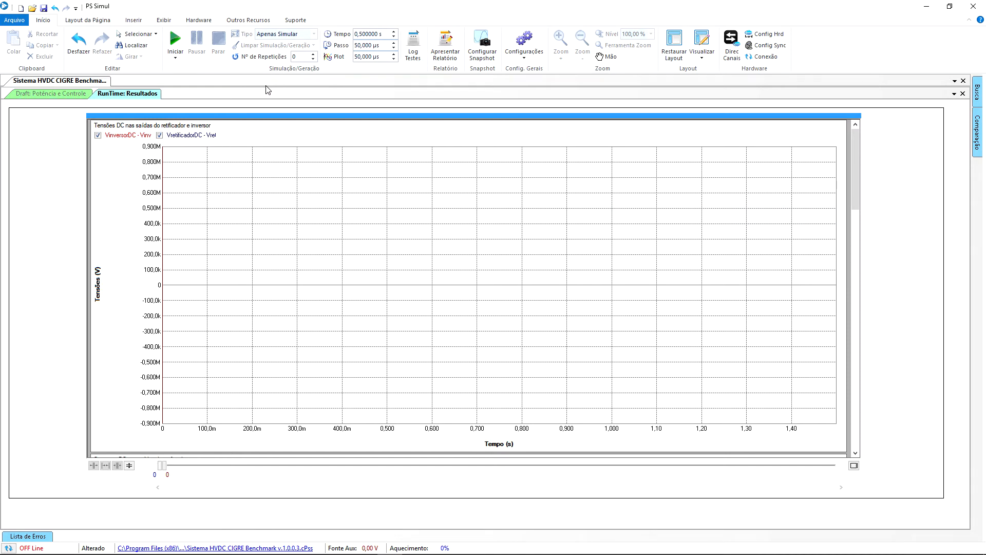
click(174, 37)
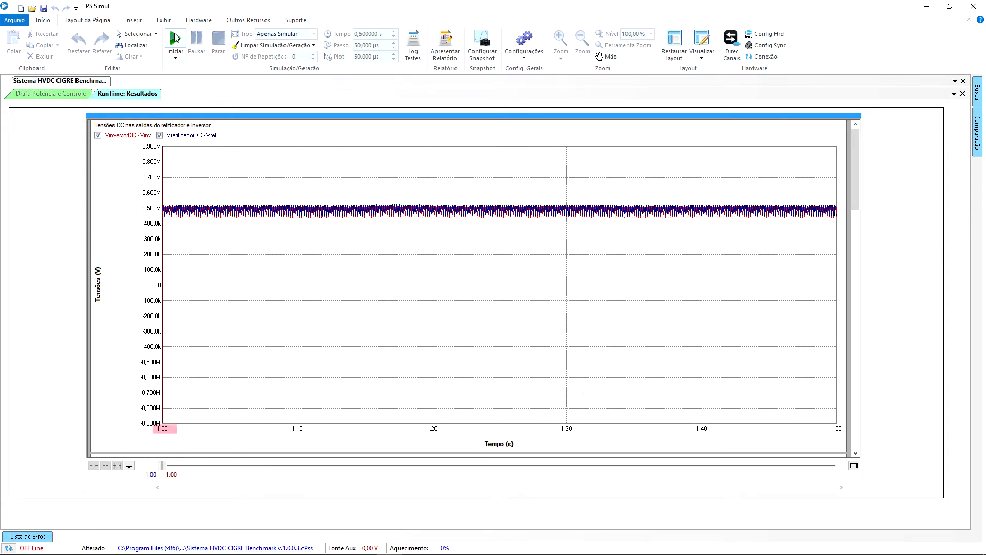
Erase the results plotted from 1,00 to 1,50 s and start another HVDC simulation
click(273, 45)
click(255, 59)
key(Return)
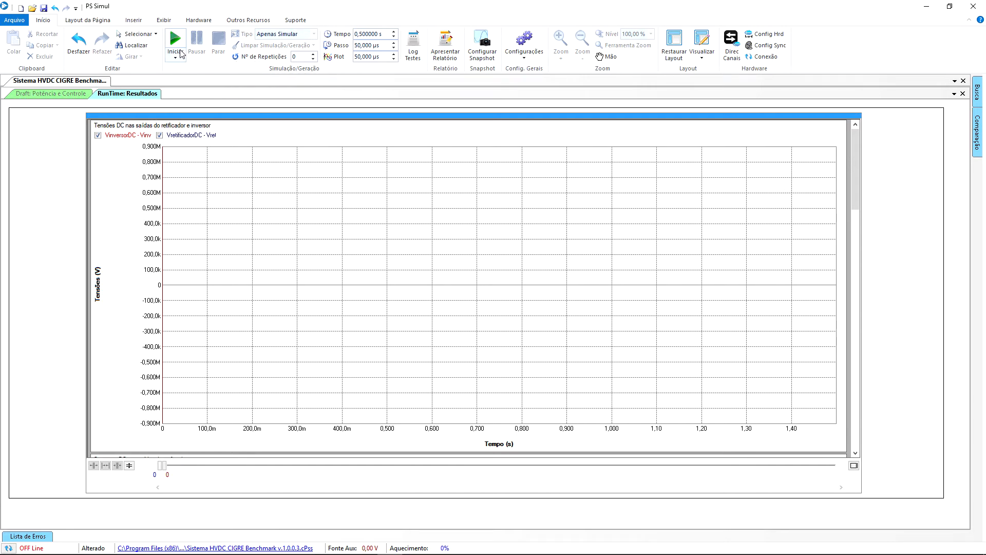
click(174, 40)
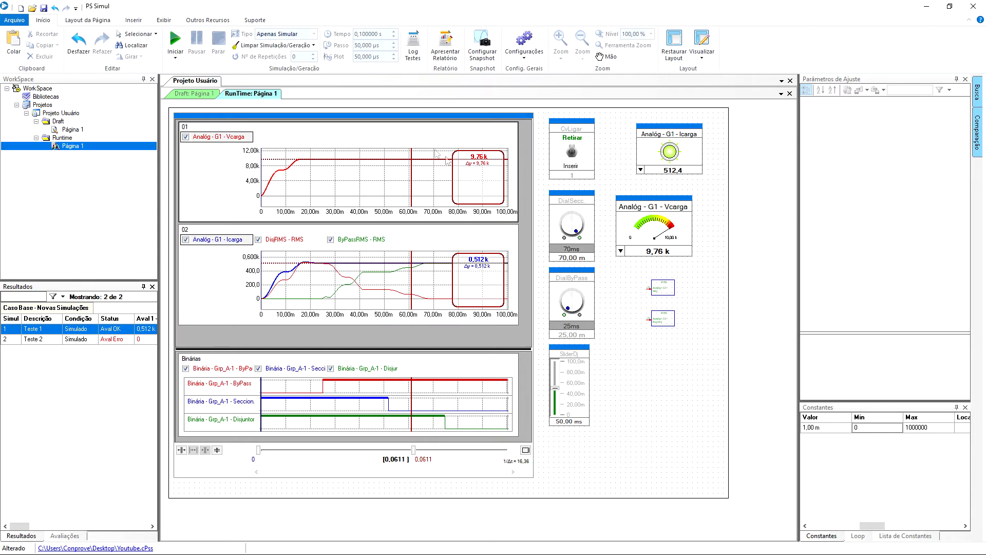
Clear all simulation results of Projeto Usuário
click(314, 46)
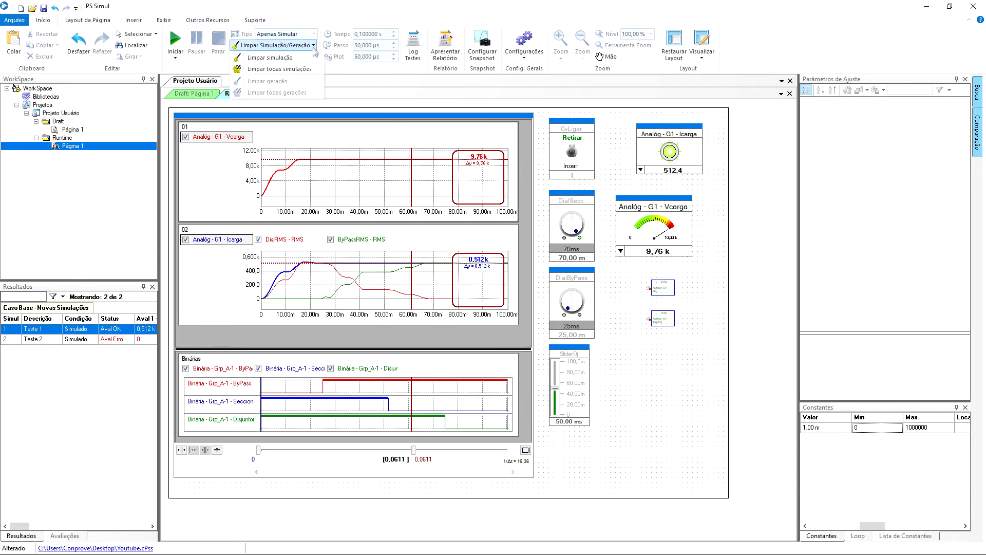
click(310, 69)
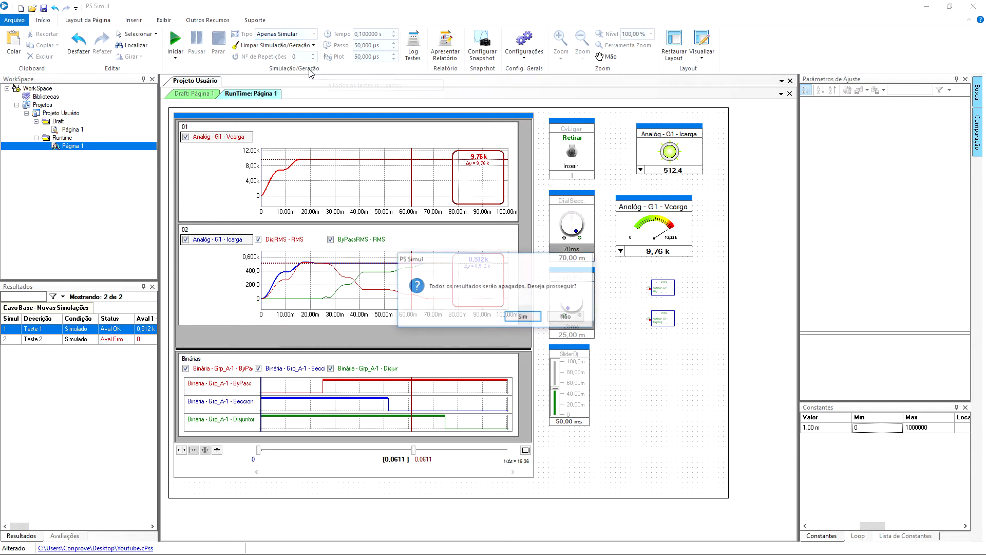
click(506, 318)
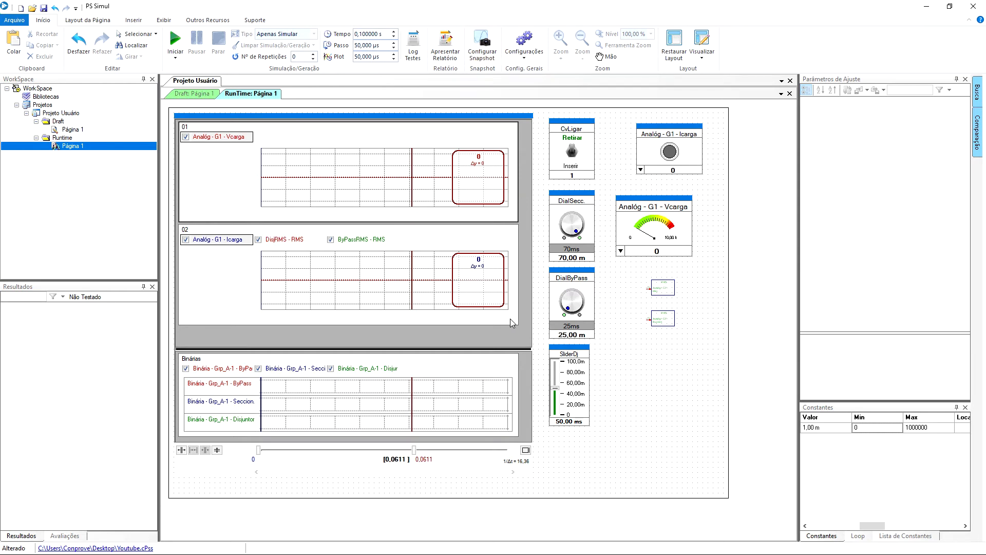
Configure the project to save a snapshot as Simples (1 arquivo) at 16,67 ms, choosing a destination file under the desktop's Arquivos Pesquisa path
click(489, 55)
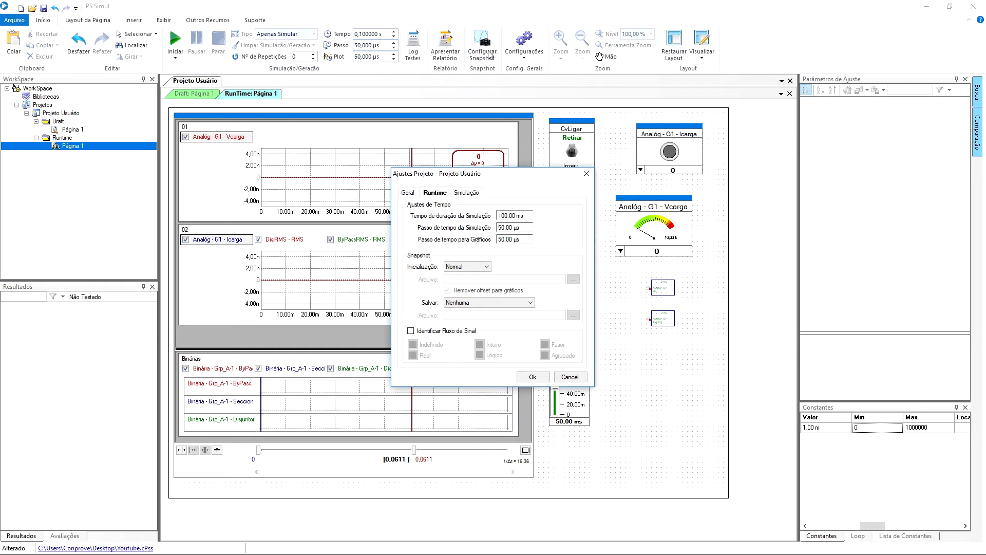
click(469, 303)
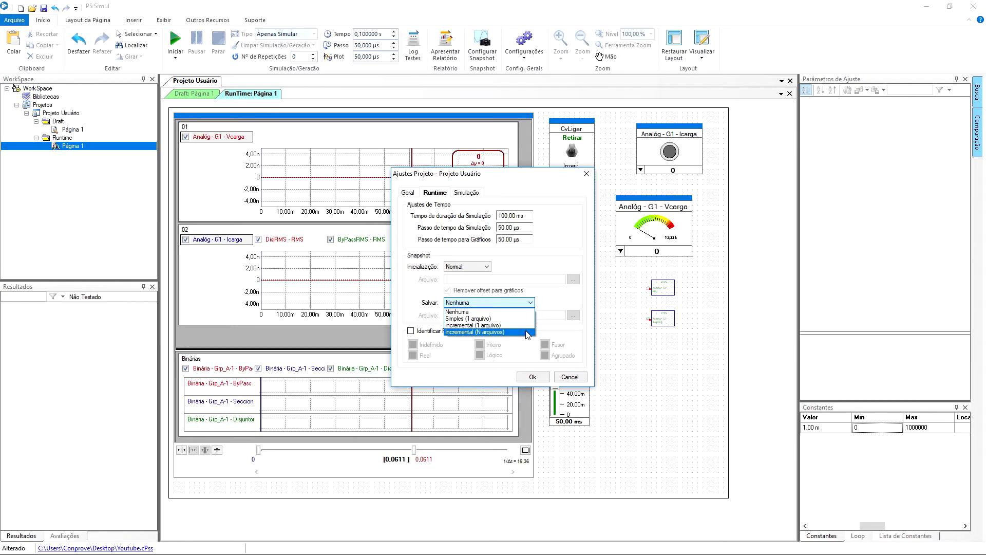
click(523, 319)
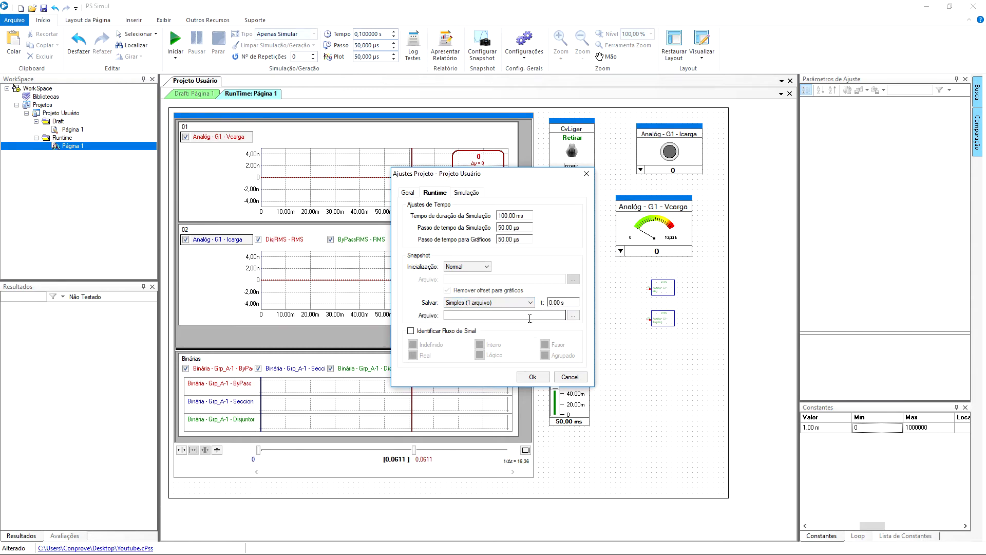
double_click(556, 306)
text(16,67ms)
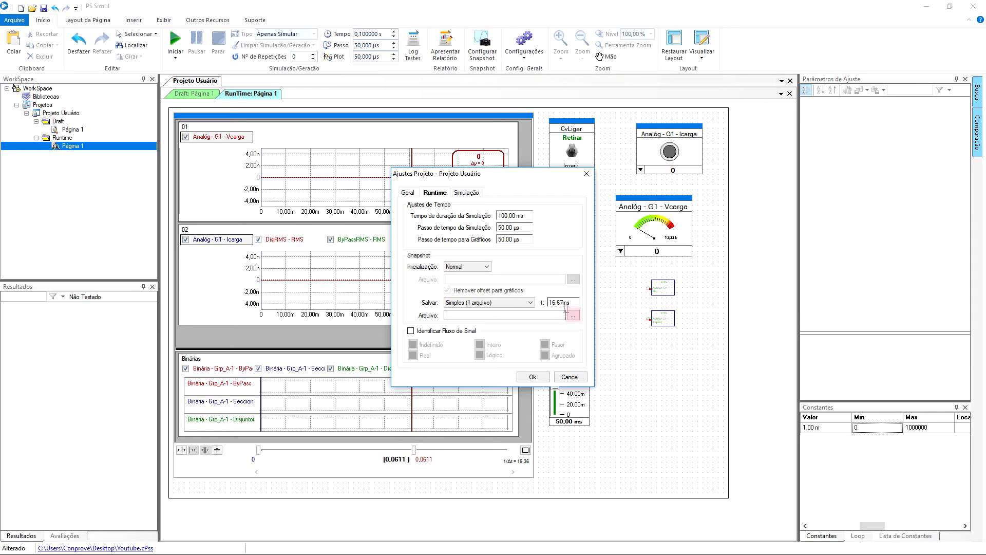
click(553, 318)
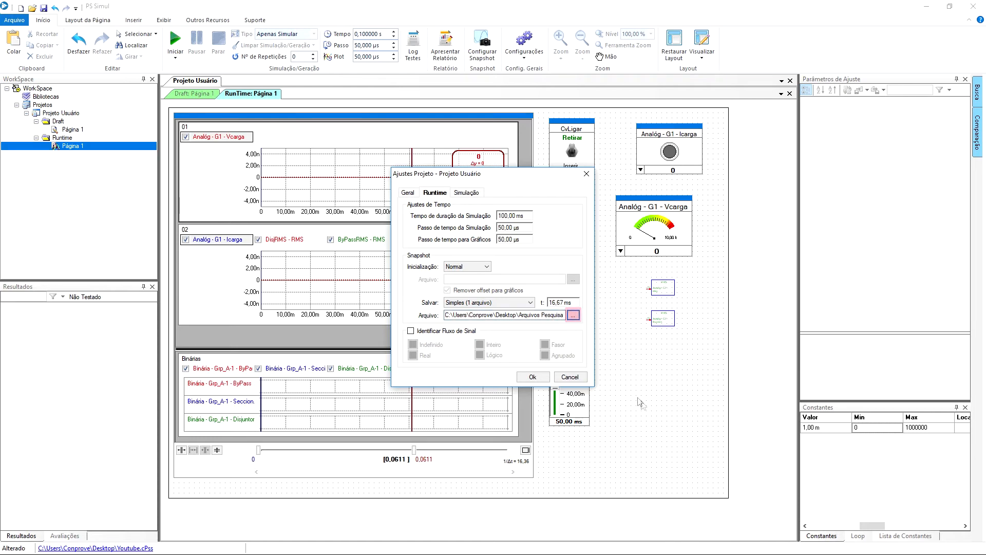
click(533, 377)
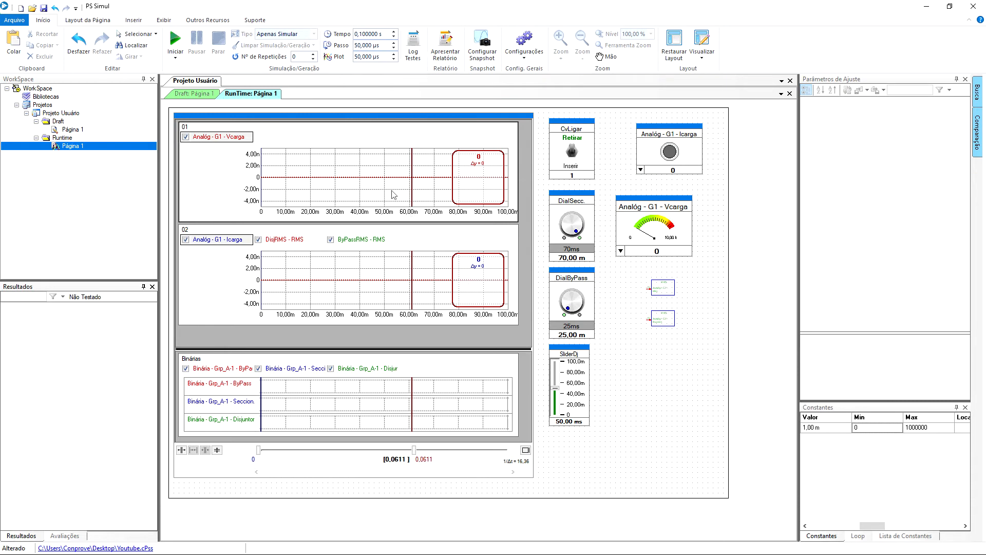
Run the simulation with snapshot saving enabled and clear all its results
click(174, 46)
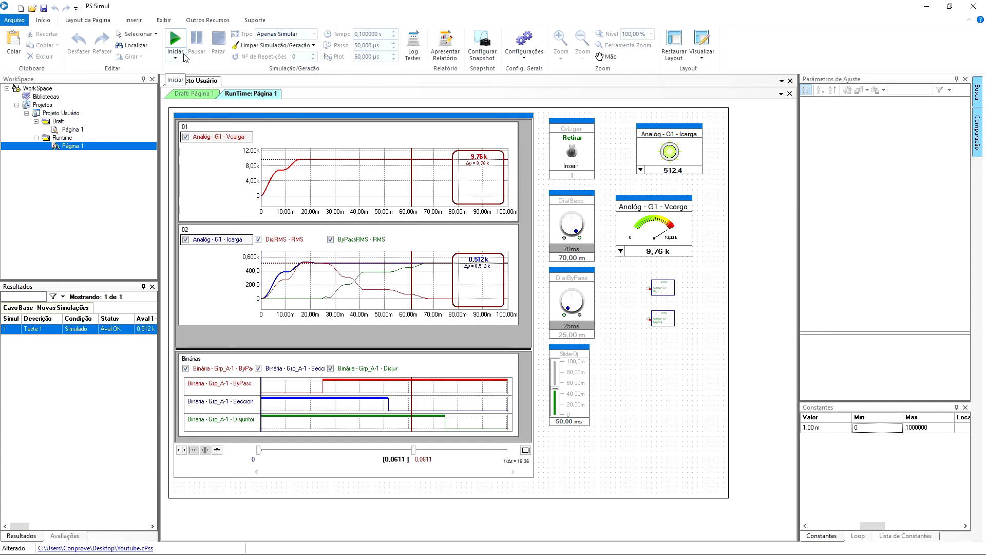
click(262, 45)
click(279, 69)
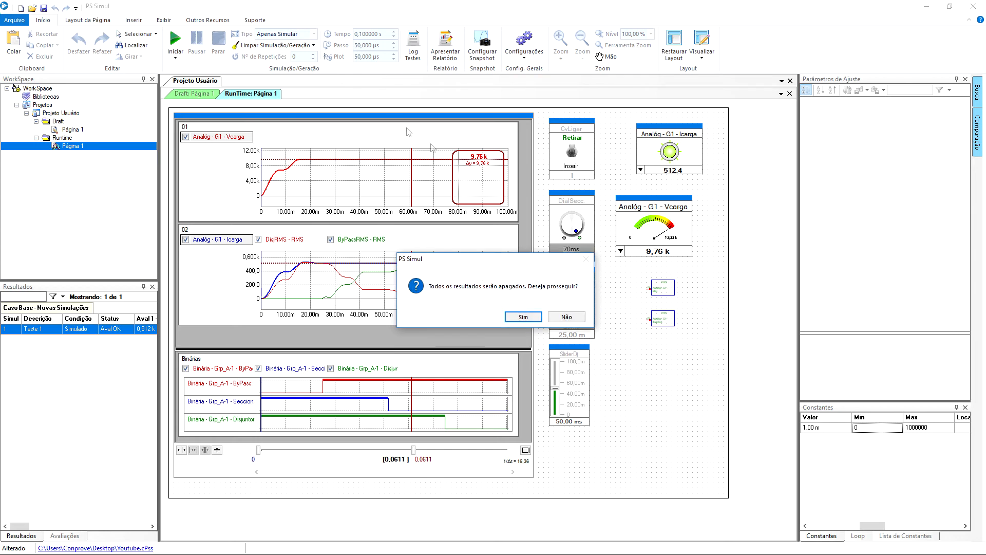
click(519, 315)
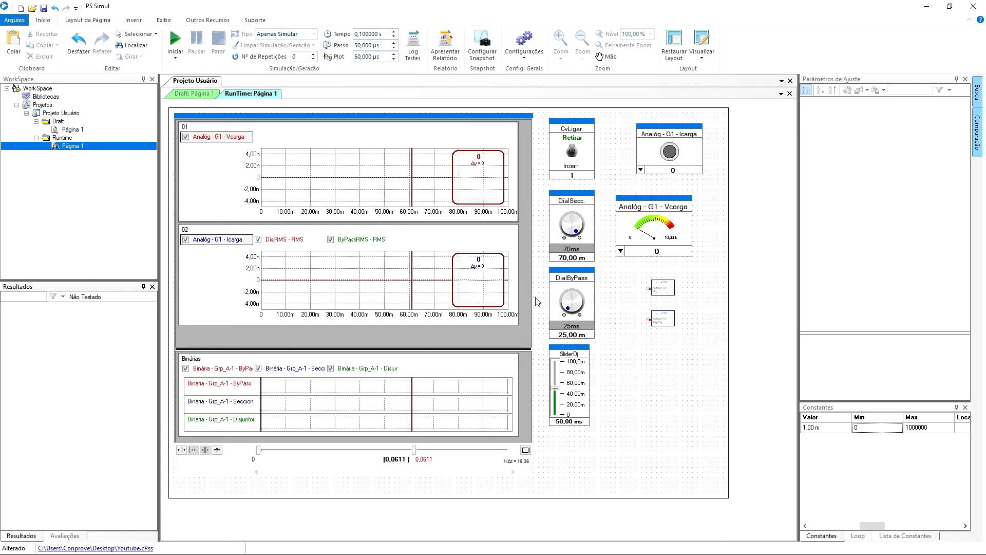
Set snapshot saving to Nenhuma and initialize the simulation from the snapshot file ArquivoSnapshot.cSnp, keeping offset removal for graphs enabled
click(482, 54)
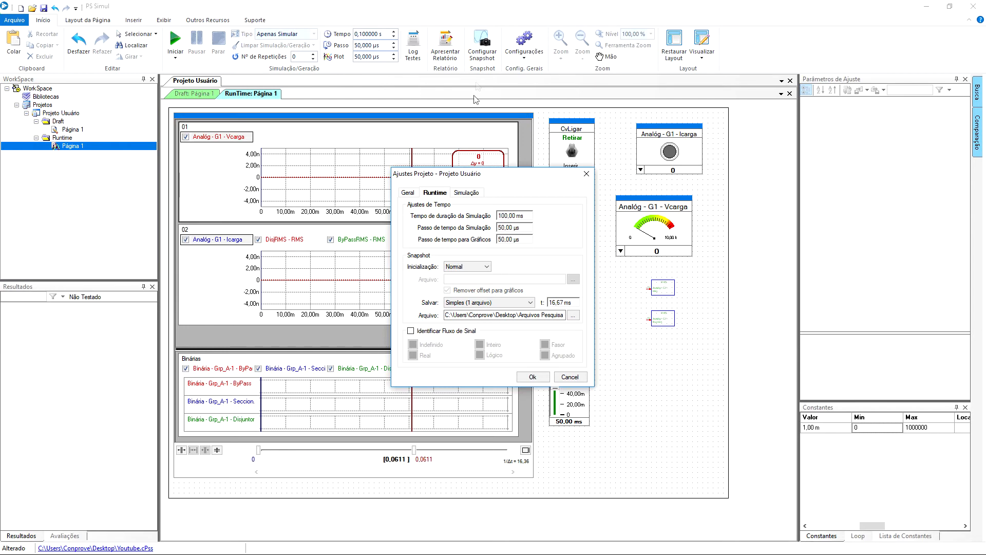
click(464, 303)
click(466, 312)
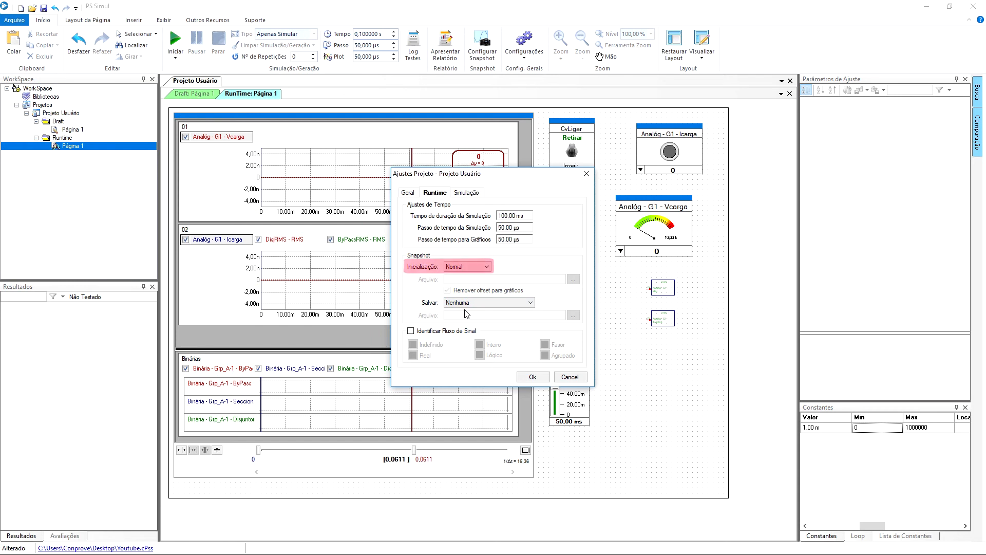
click(466, 266)
click(469, 282)
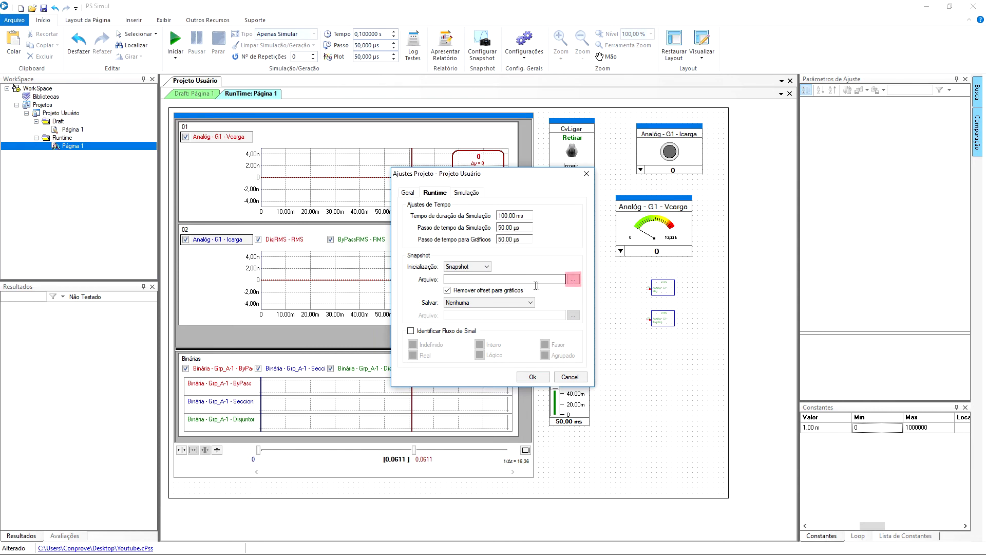
click(573, 279)
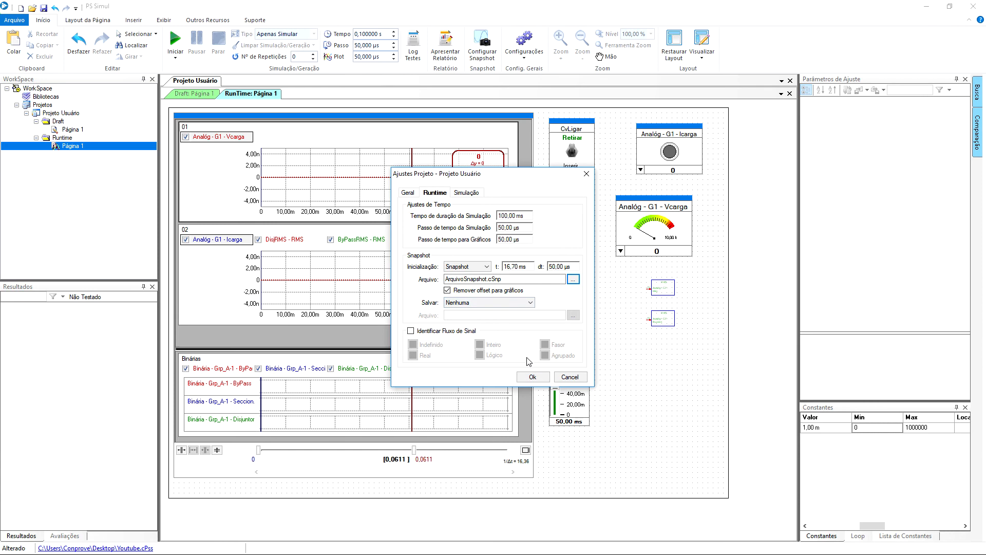
click(532, 376)
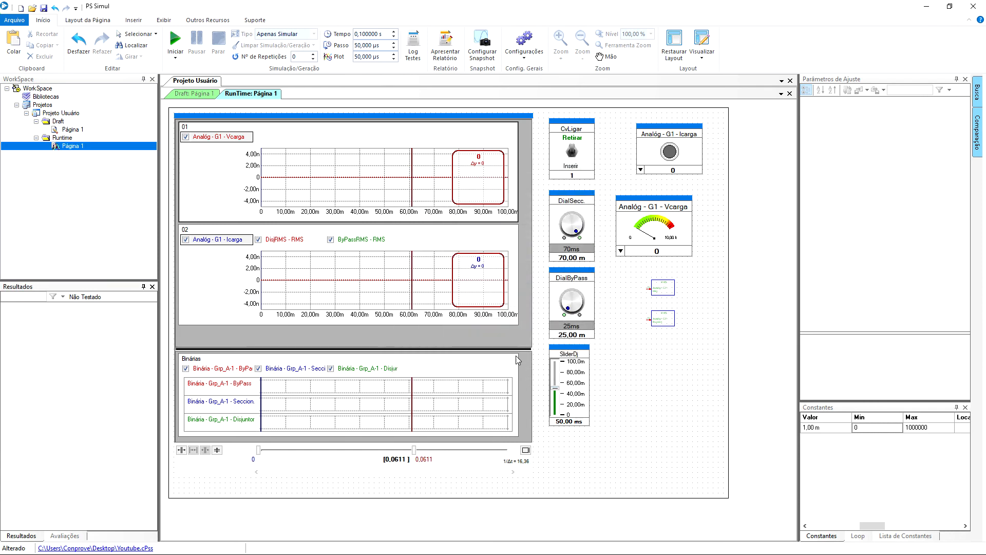
Run the Projeto Usuário simulation from the loaded snapshot
click(176, 43)
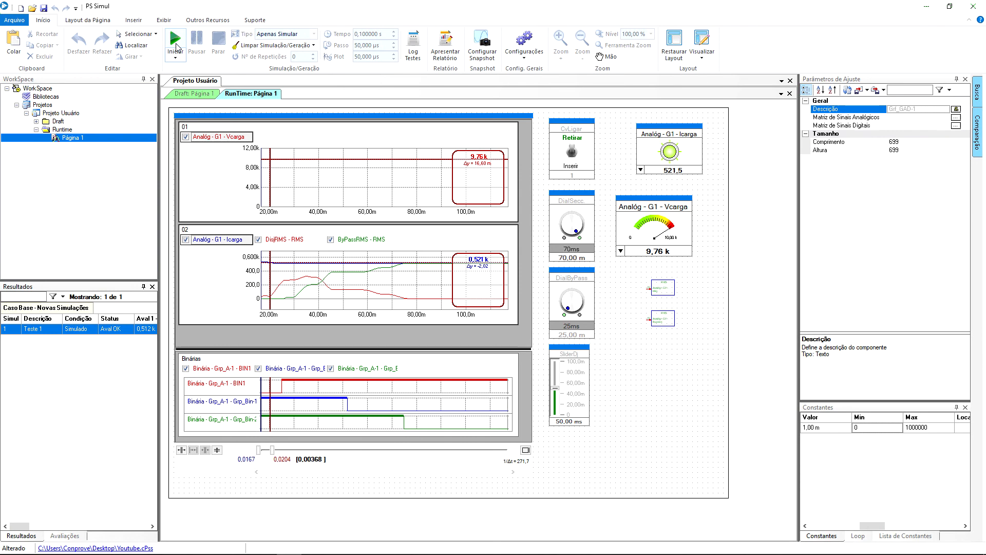
click(176, 45)
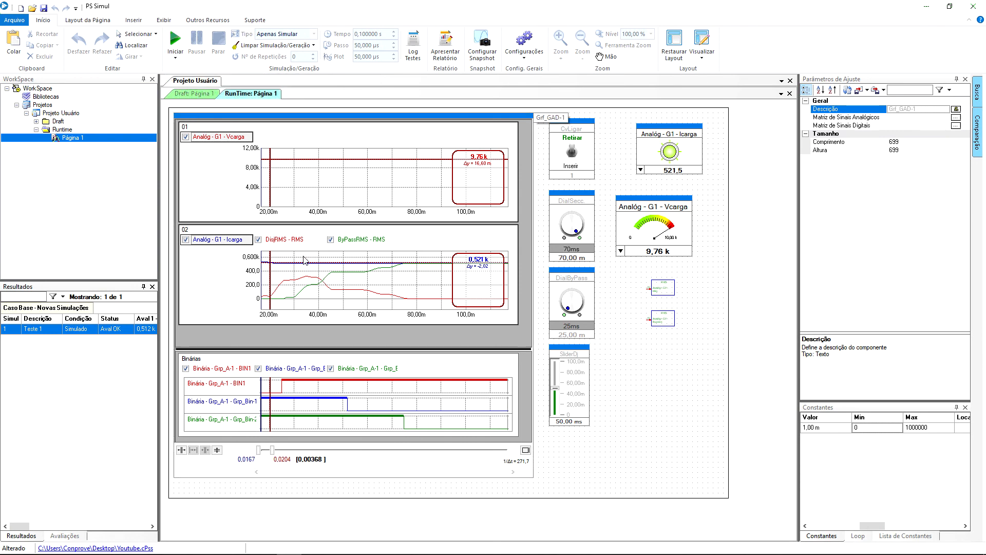